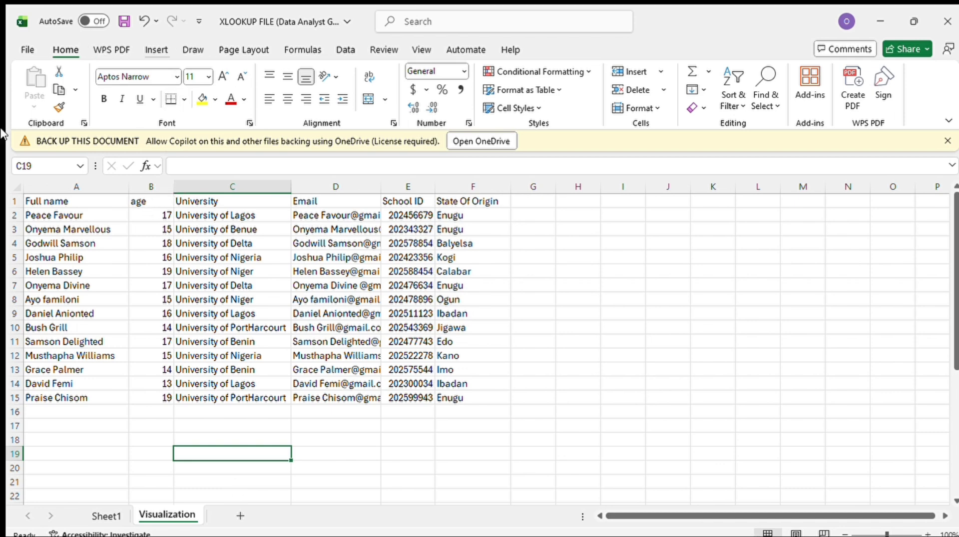
Insert a PivotChart from the entire sheet's data into the existing worksheet at A20 and move the chart beside the student records.
{"action": "left_click", "coordinate": [16, 186]}
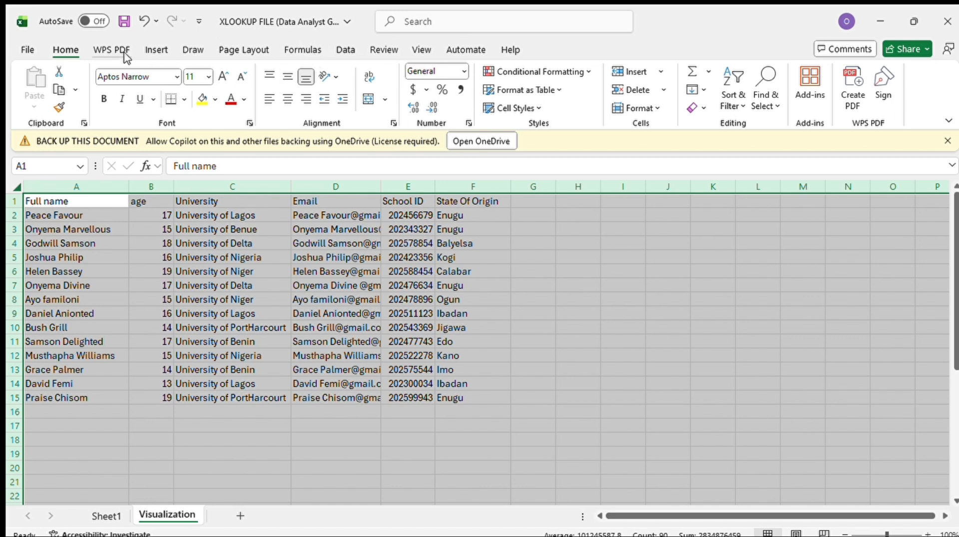
{"action": "left_click", "coordinate": [150, 52]}
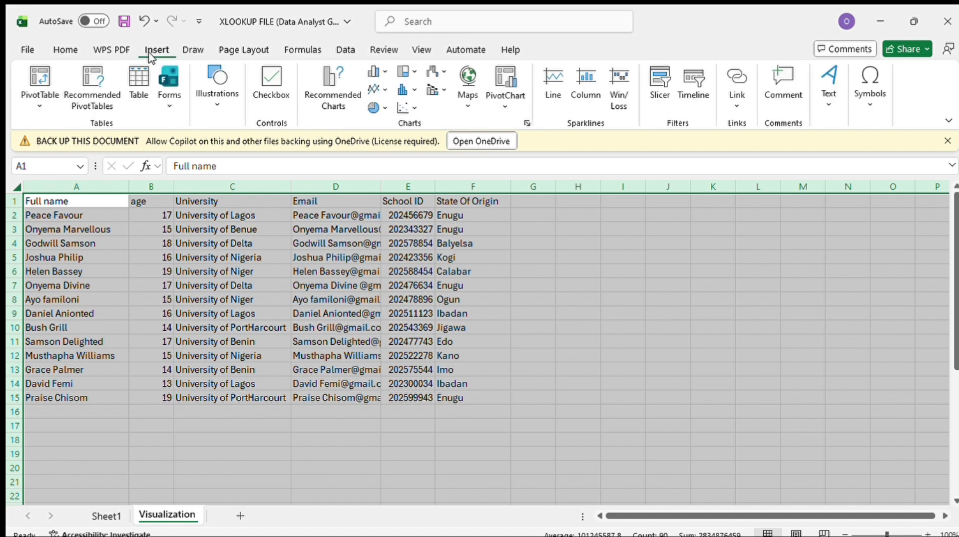
{"action": "left_click", "coordinate": [510, 84]}
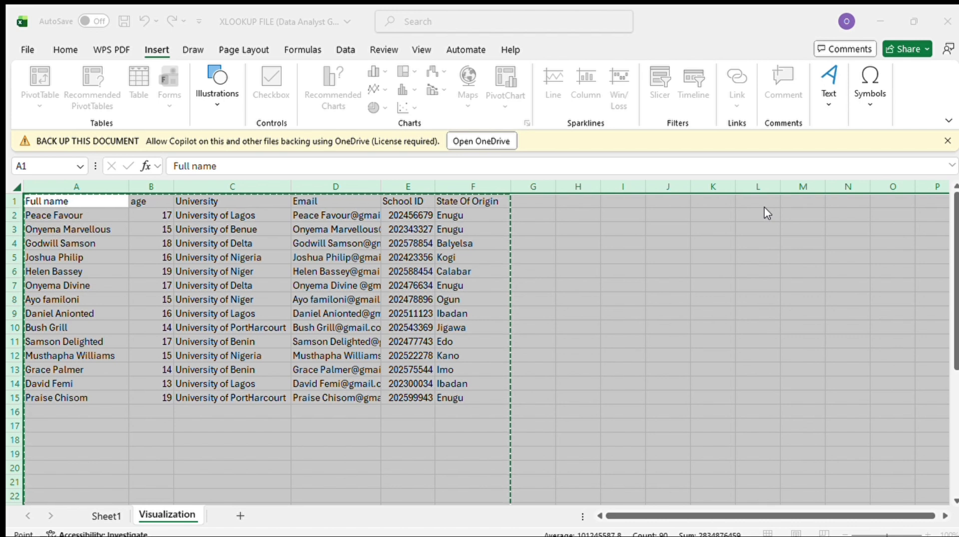
{"action": "left_click", "coordinate": [518, 299]}
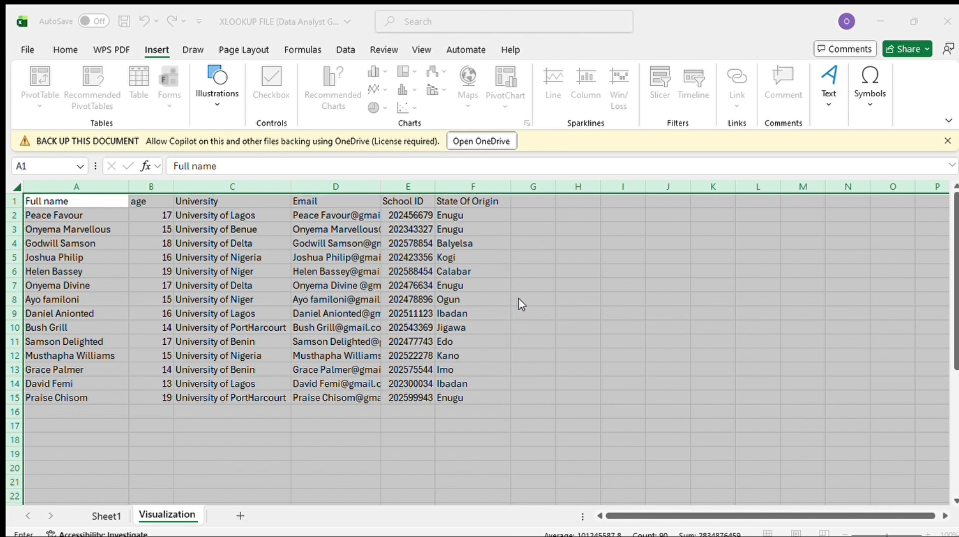
{"action": "left_click", "coordinate": [110, 469]}
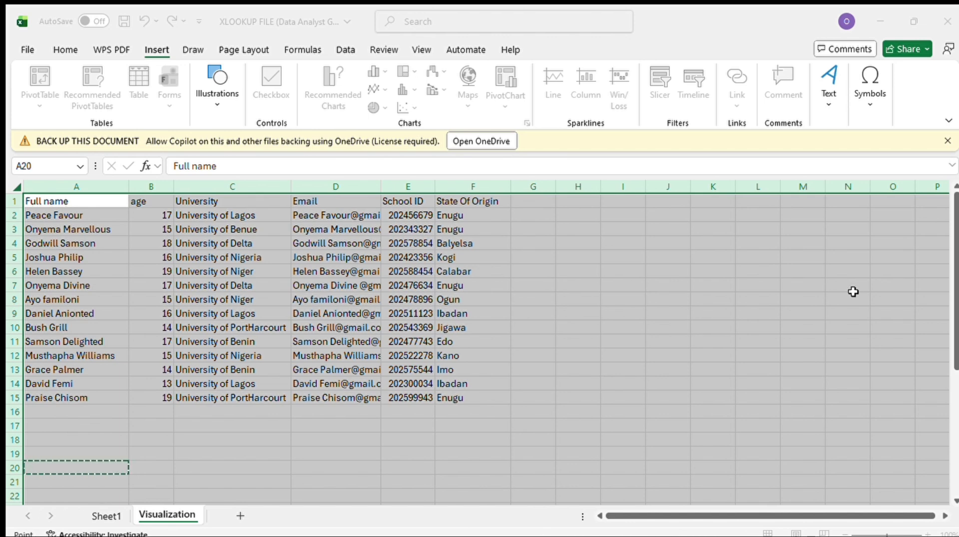
{"action": "key", "text": "Return"}
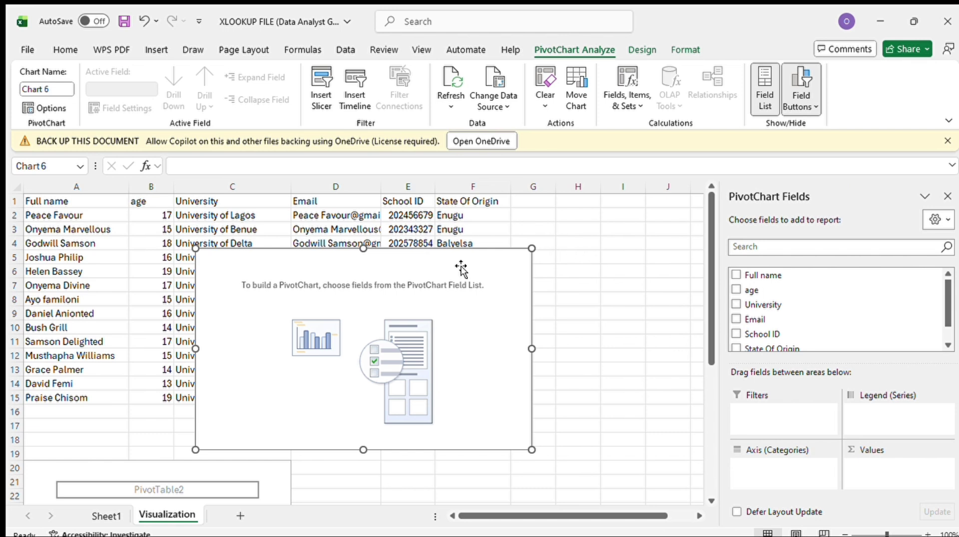
{"action": "left_click_drag", "start_coordinate": [460, 266], "coordinate": [659, 308]}
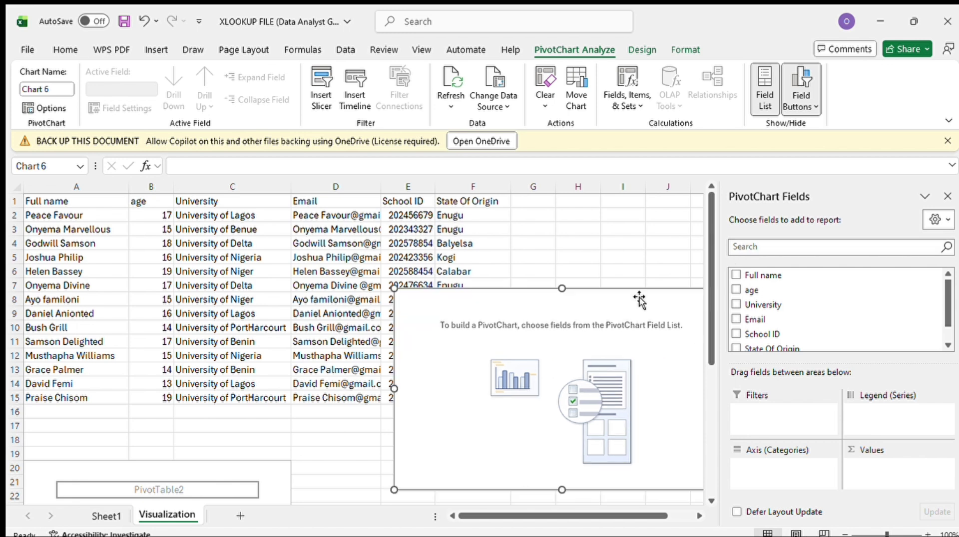
{"action": "left_click_drag", "start_coordinate": [581, 309], "coordinate": [680, 246]}
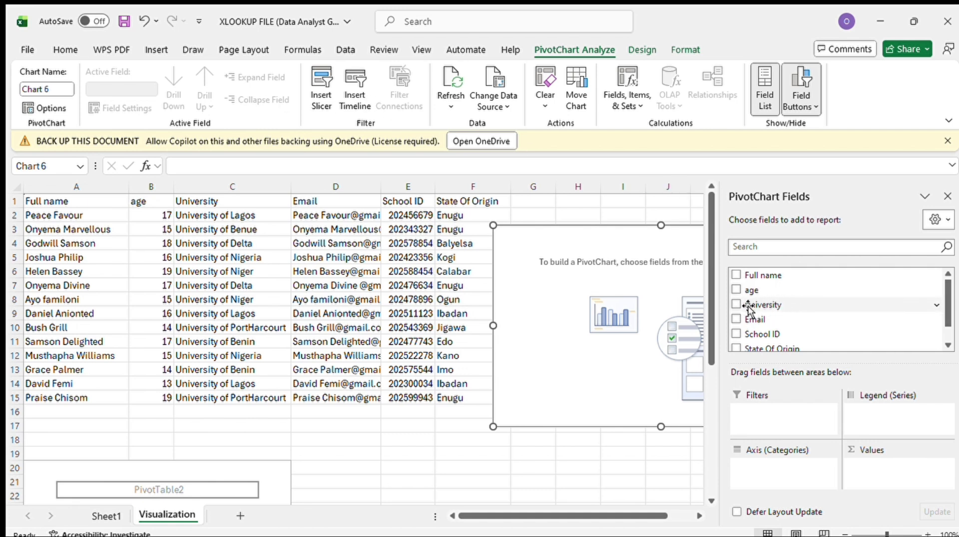
Build the PivotChart with University as the axis category and the count of Full name as values.
{"action": "left_click_drag", "start_coordinate": [735, 304], "coordinate": [790, 469]}
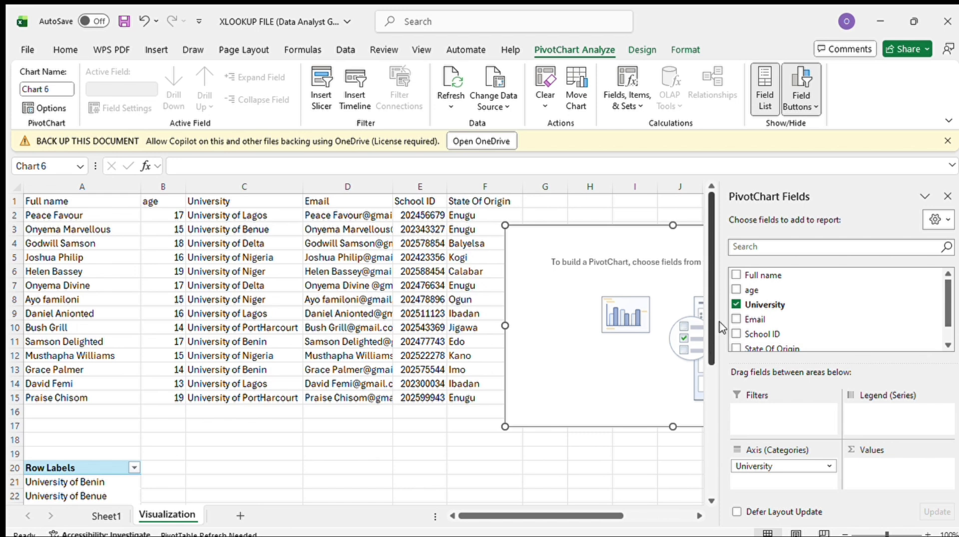
{"action": "left_click_drag", "start_coordinate": [778, 275], "coordinate": [921, 466]}
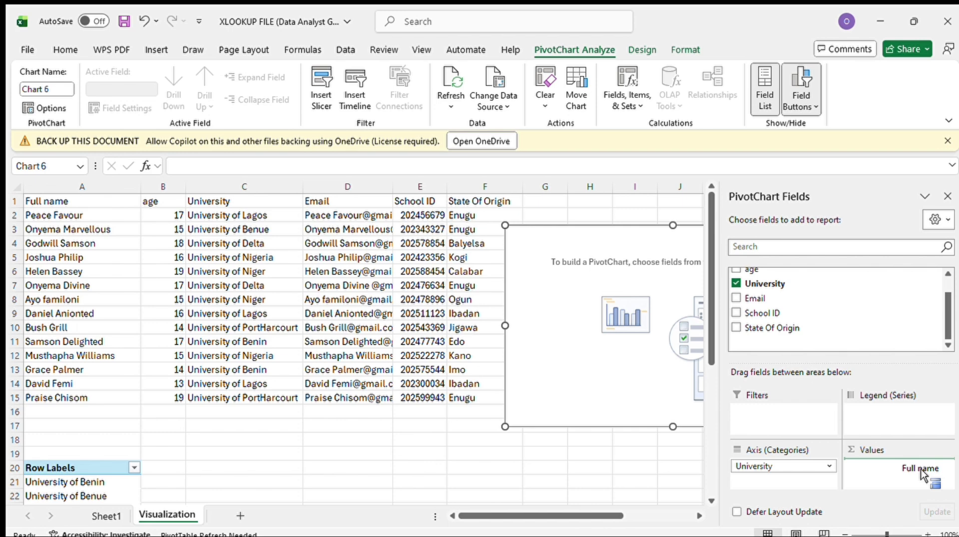
{"action": "left_click_drag", "start_coordinate": [921, 469], "coordinate": [921, 469]}
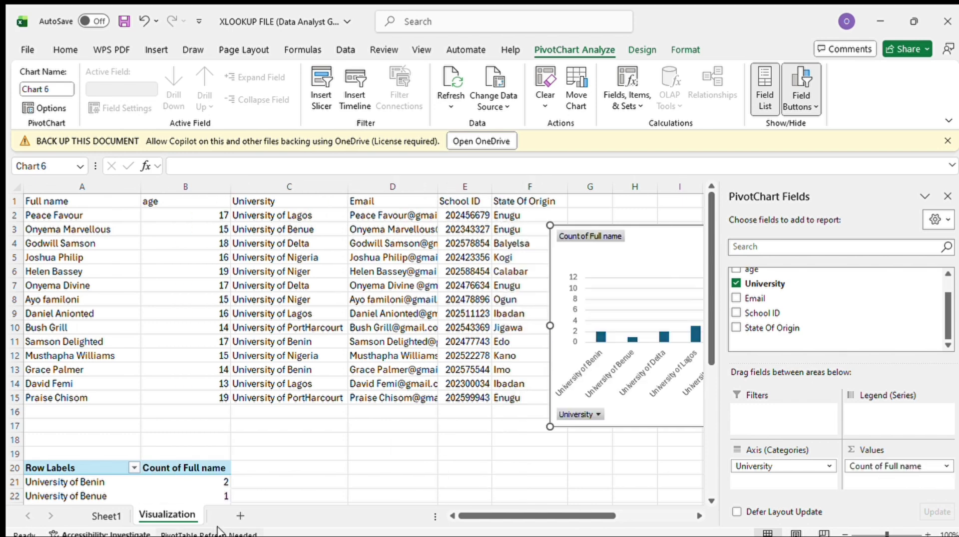
Filter the University field to exclude the (blank) entry from the chart.
{"action": "left_click_drag", "start_coordinate": [708, 223], "coordinate": [708, 288]}
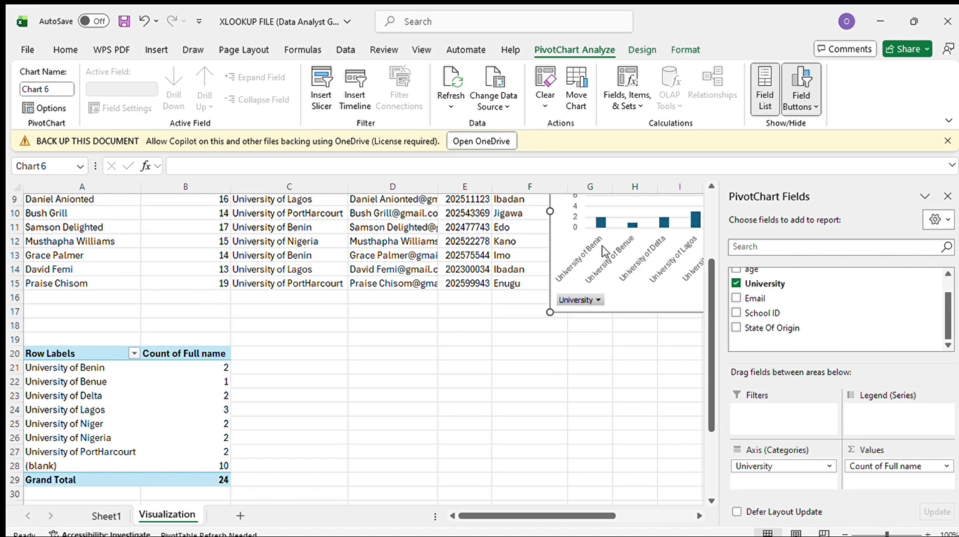
{"action": "left_click_drag", "start_coordinate": [603, 515], "coordinate": [658, 516]}
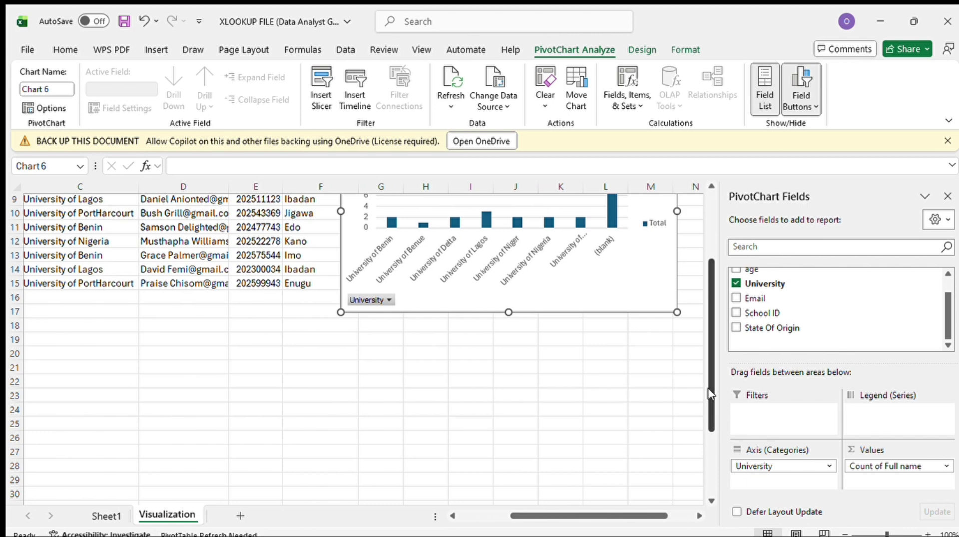
{"action": "left_click_drag", "start_coordinate": [711, 394], "coordinate": [710, 322]}
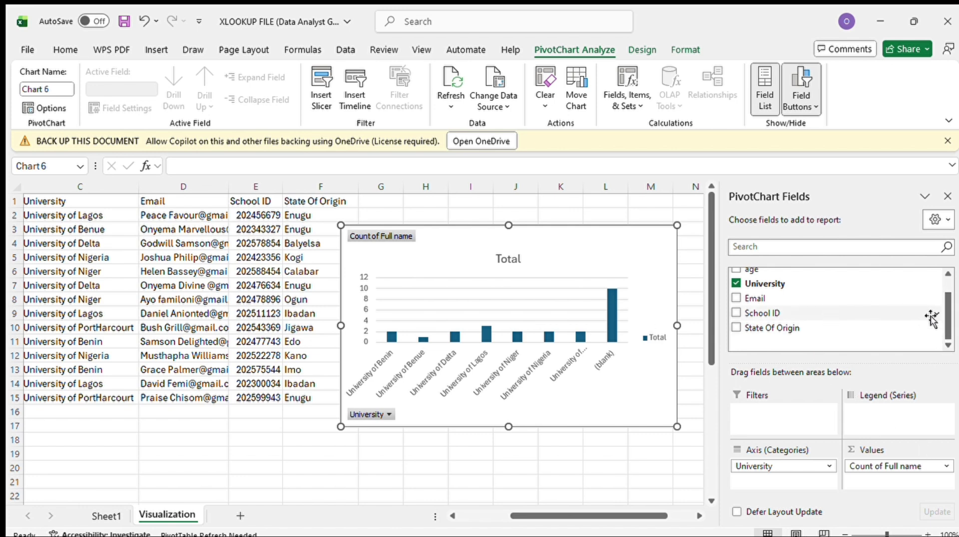
{"action": "left_click_drag", "start_coordinate": [942, 317], "coordinate": [943, 302]}
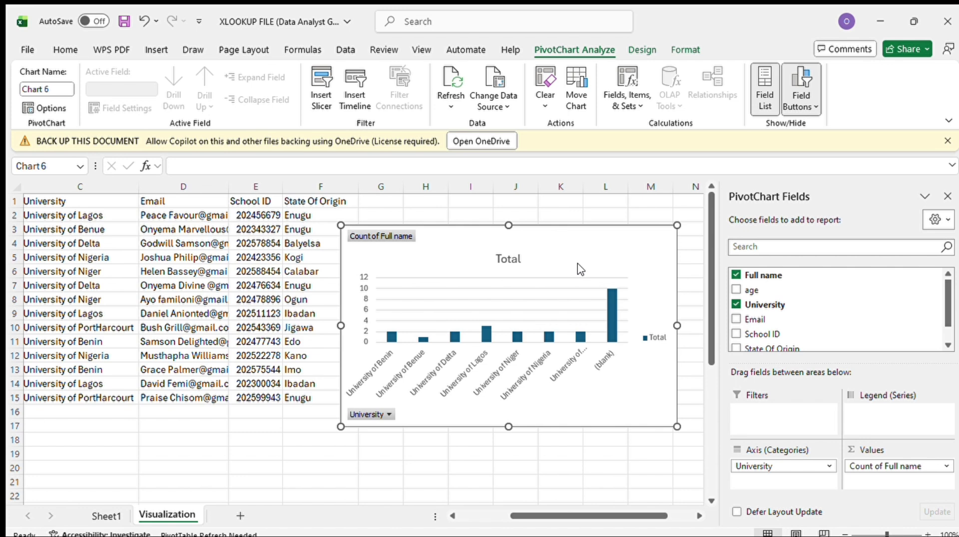
{"action": "left_click", "coordinate": [663, 289]}
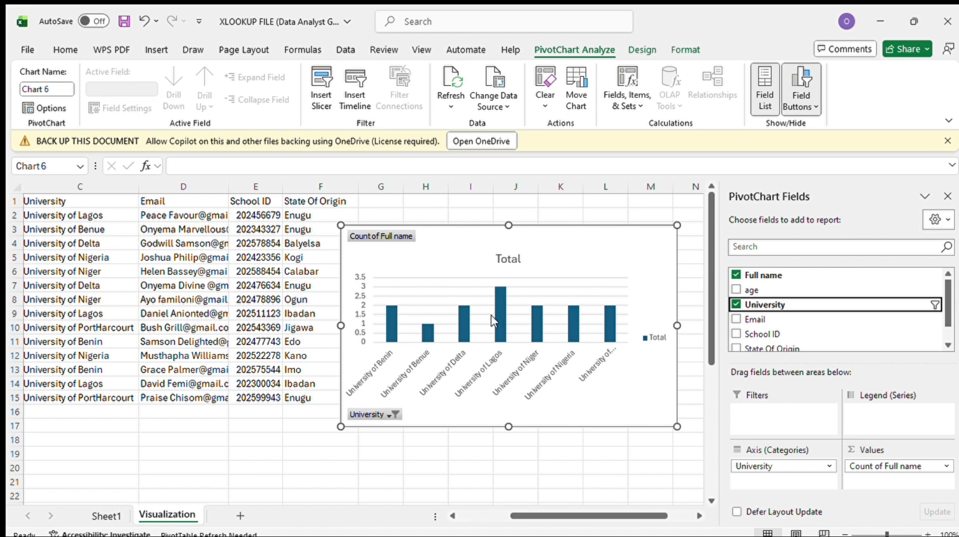
Restyle the university chart with green-outlined, unfilled columns and data labels inside them.
{"action": "left_click", "coordinate": [495, 290]}
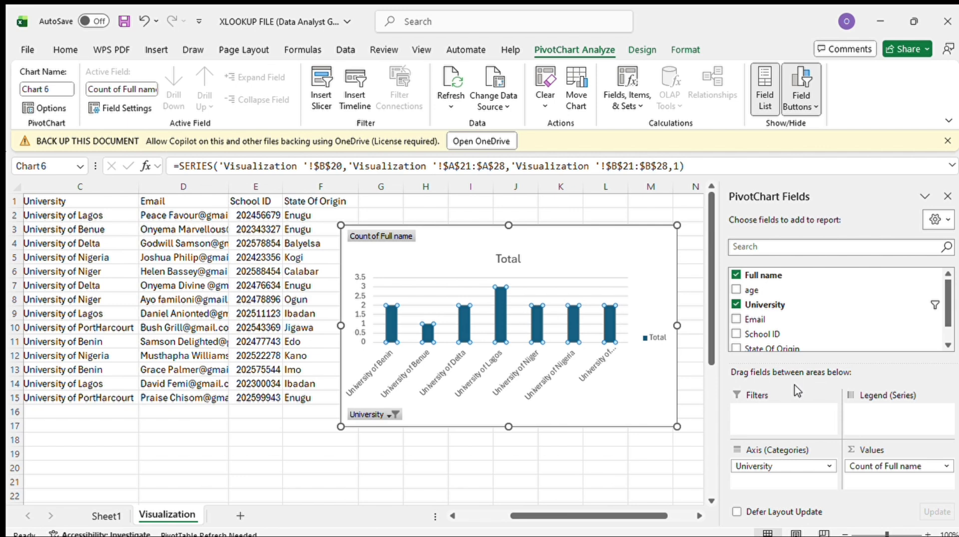
{"action": "key", "text": "ctrl+z"}
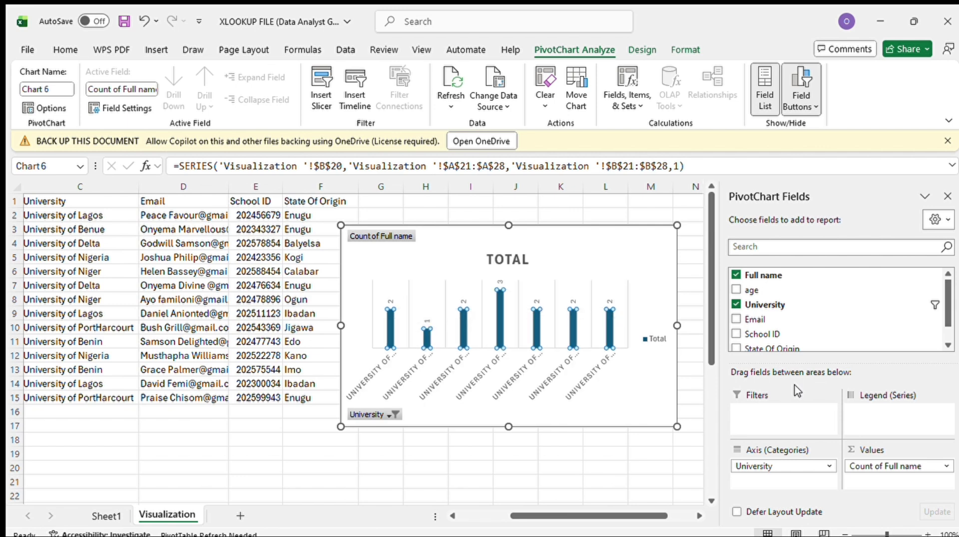
{"action": "left_click", "coordinate": [669, 268]}
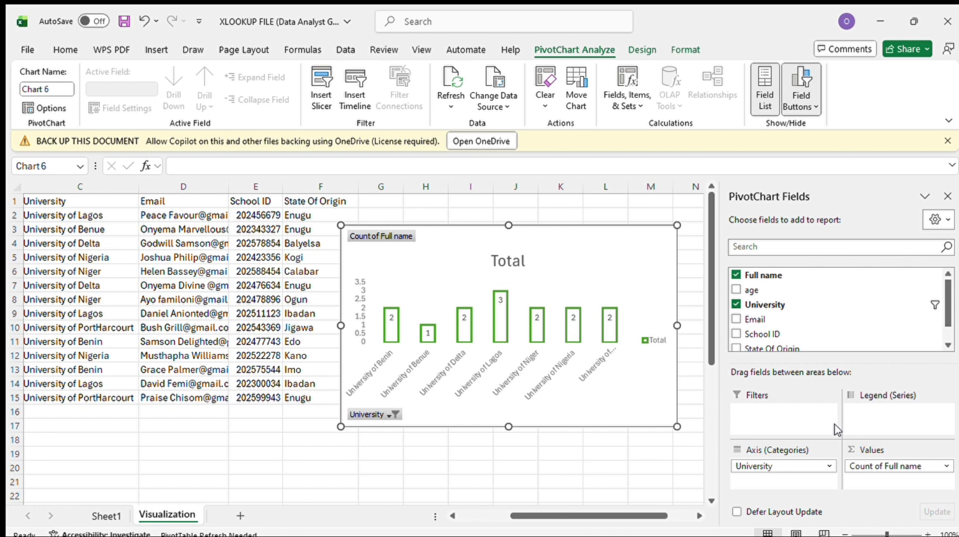
Save the workbook and move the university chart up beside the student records, clear of the State Of Origin column.
{"action": "left_click", "coordinate": [650, 206]}
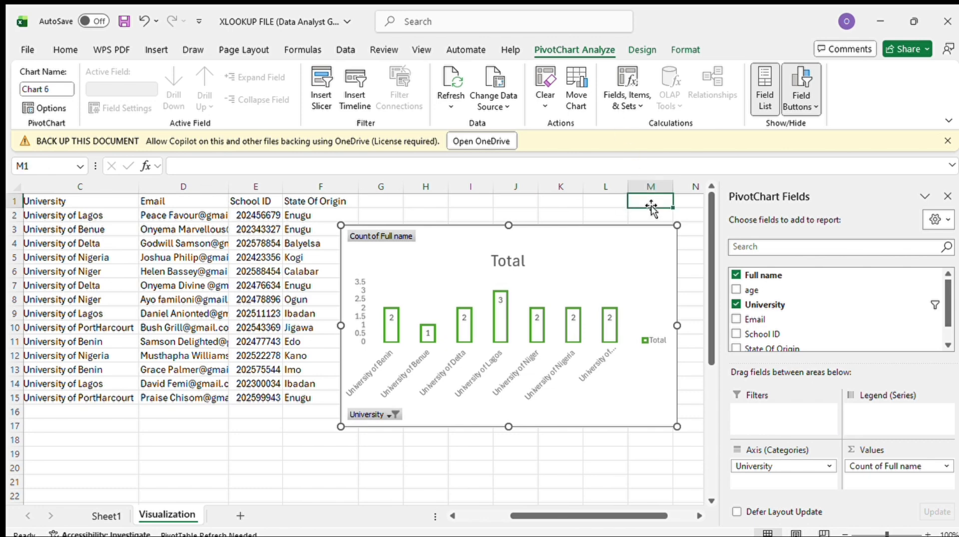
{"action": "key", "text": "ctrl+s"}
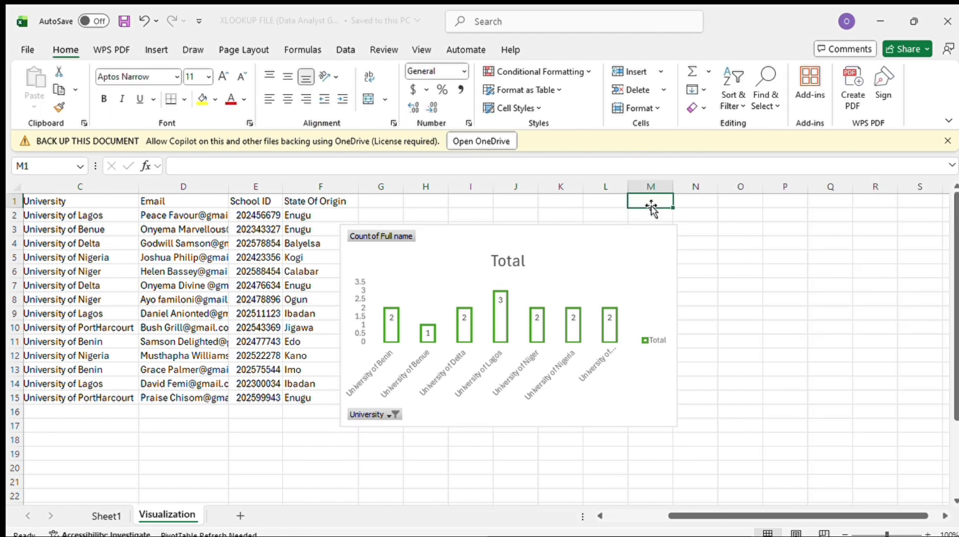
{"action": "left_click_drag", "start_coordinate": [637, 241], "coordinate": [687, 206]}
{"action": "scroll", "coordinate": [294, 437], "scroll_direction": "left", "scroll_amount": 3}
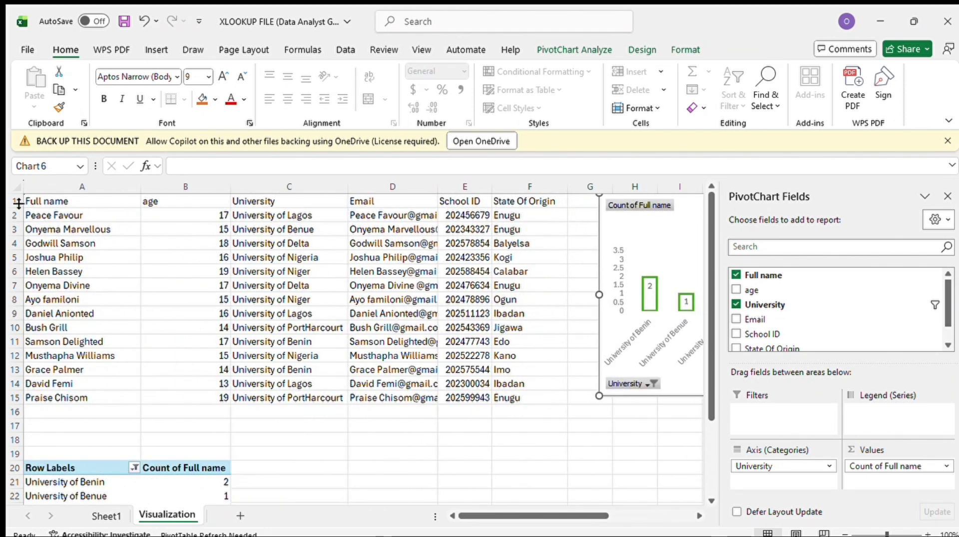
Insert a second PivotChart from A1:F15 into the existing worksheet at D19 and move its chart up over the data rows.
{"action": "left_click_drag", "start_coordinate": [30, 201], "coordinate": [529, 406]}
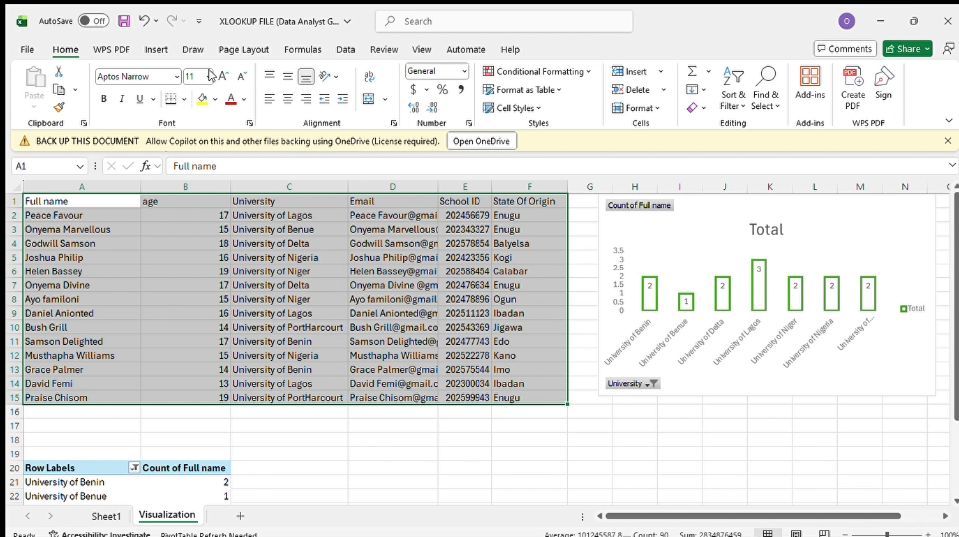
{"action": "left_click", "coordinate": [155, 51]}
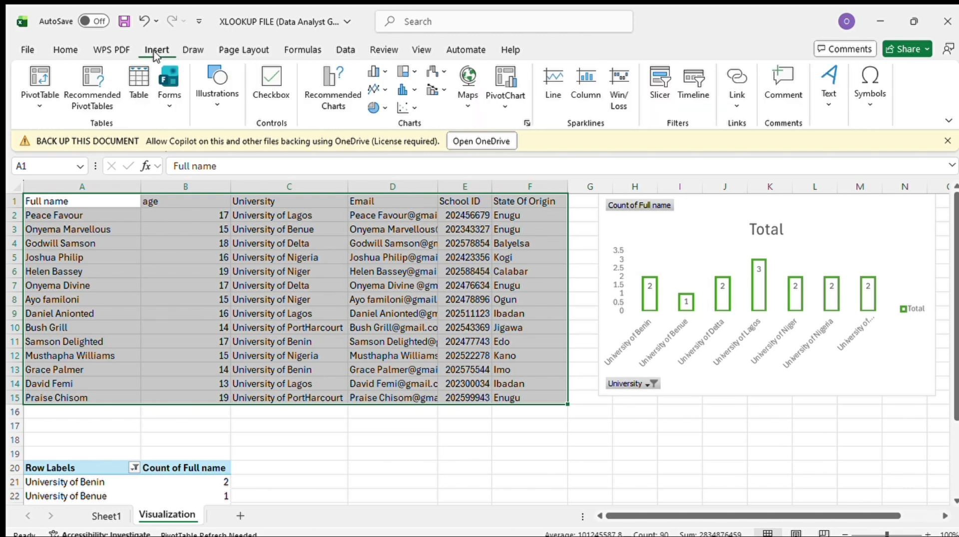
{"action": "left_click", "coordinate": [504, 116]}
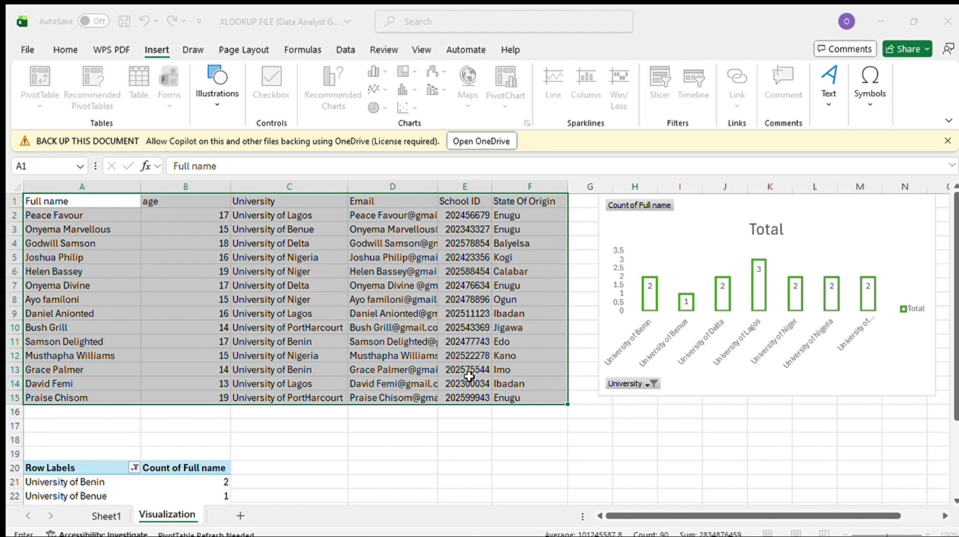
{"action": "left_click", "coordinate": [388, 452]}
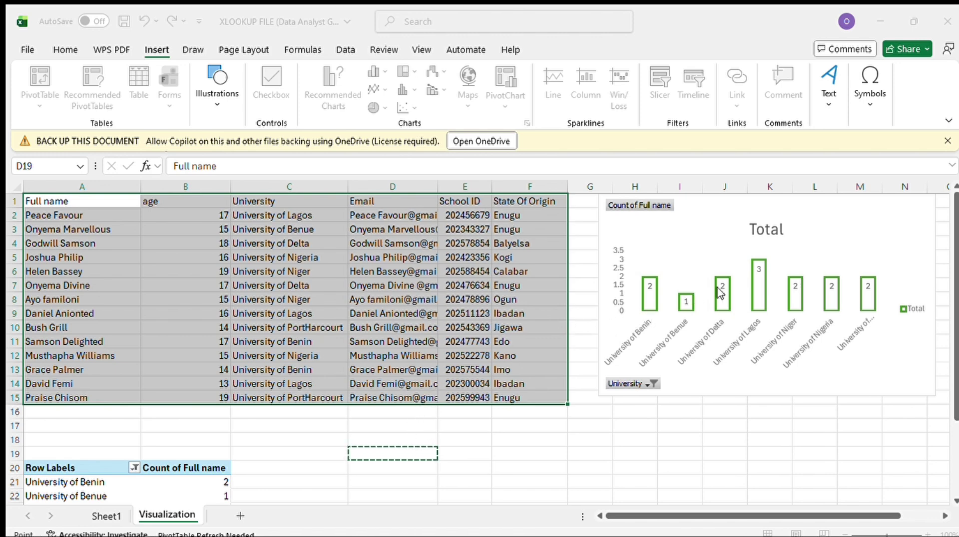
{"action": "key", "text": "Escape"}
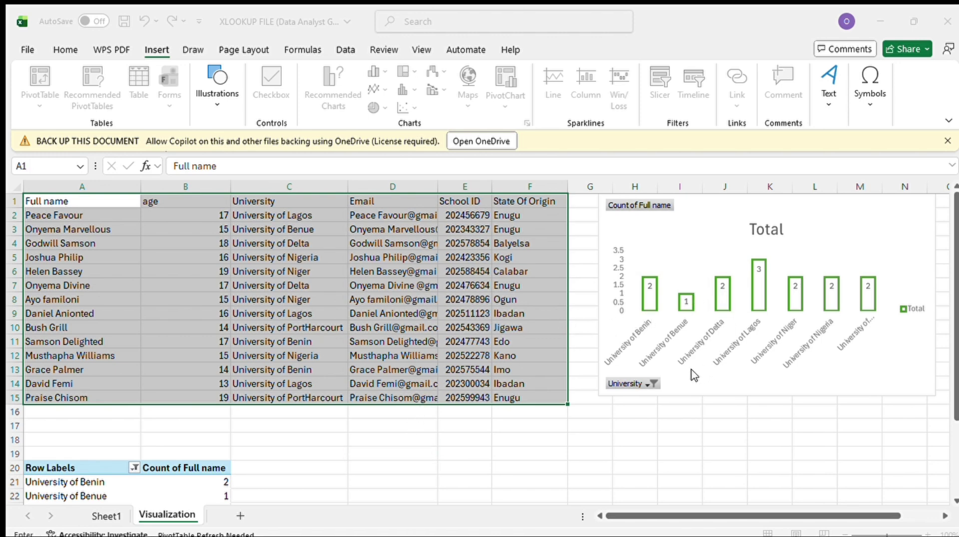
{"action": "key", "text": "Return"}
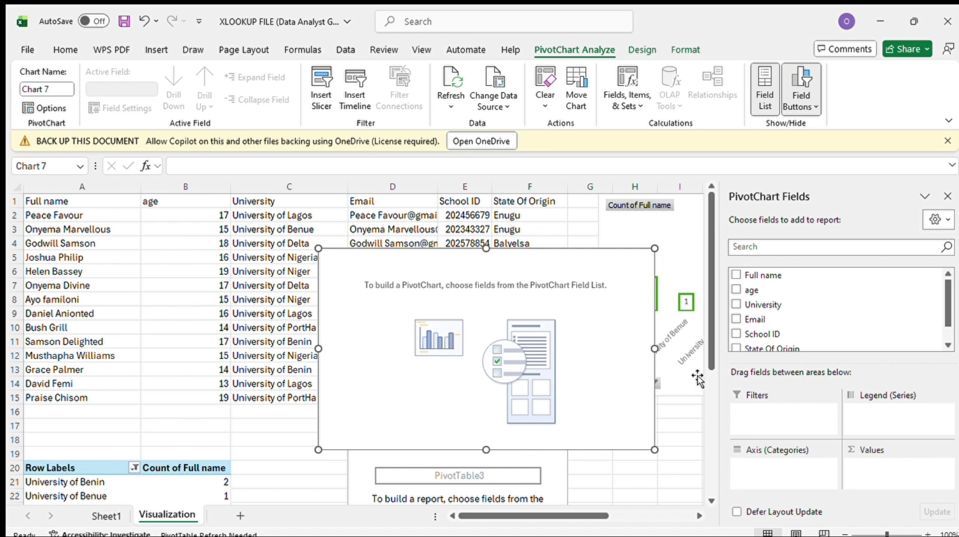
{"action": "left_click_drag", "start_coordinate": [464, 331], "coordinate": [505, 275]}
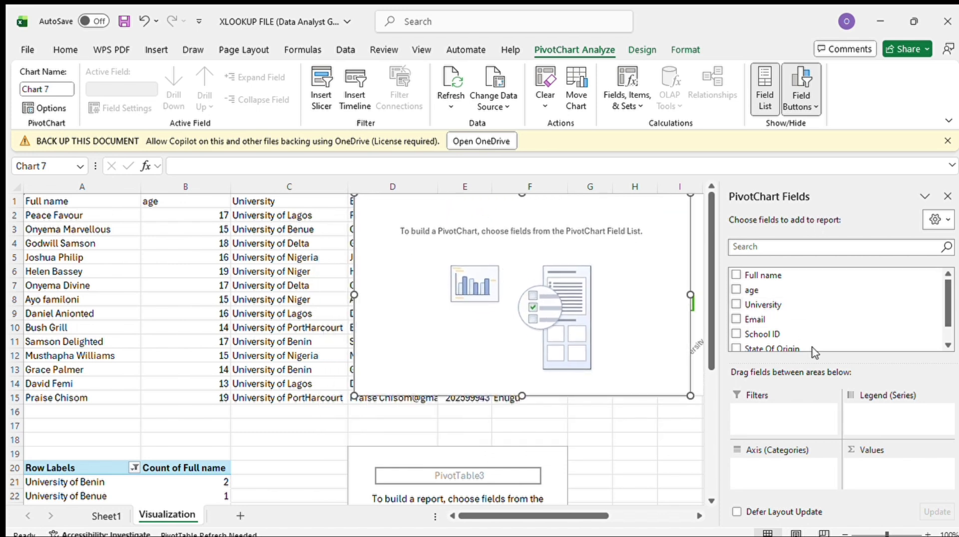
Build the second PivotChart with State Of Origin as the axis category and the count of Full name as values.
{"action": "left_click_drag", "start_coordinate": [760, 349], "coordinate": [782, 471]}
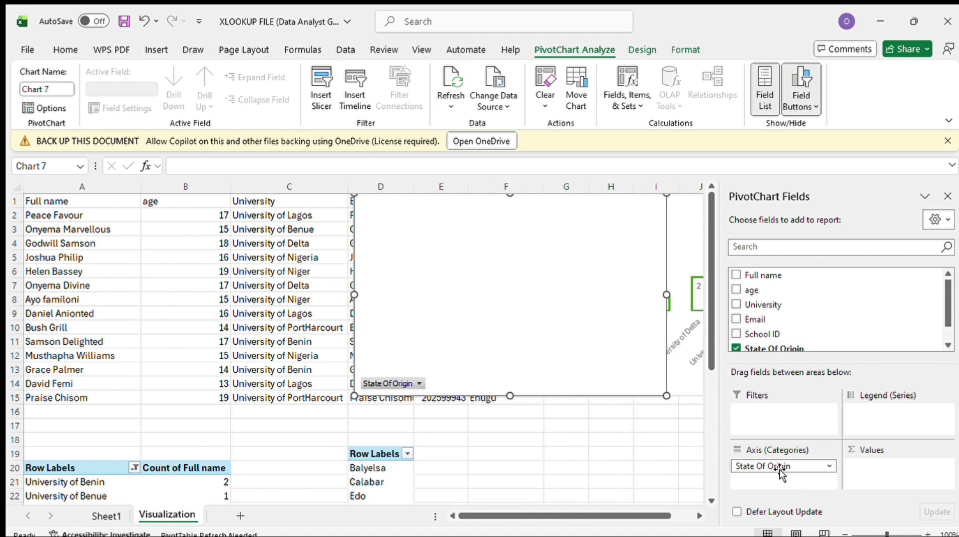
{"action": "scroll", "coordinate": [781, 471], "scroll_direction": "down", "scroll_amount": 3}
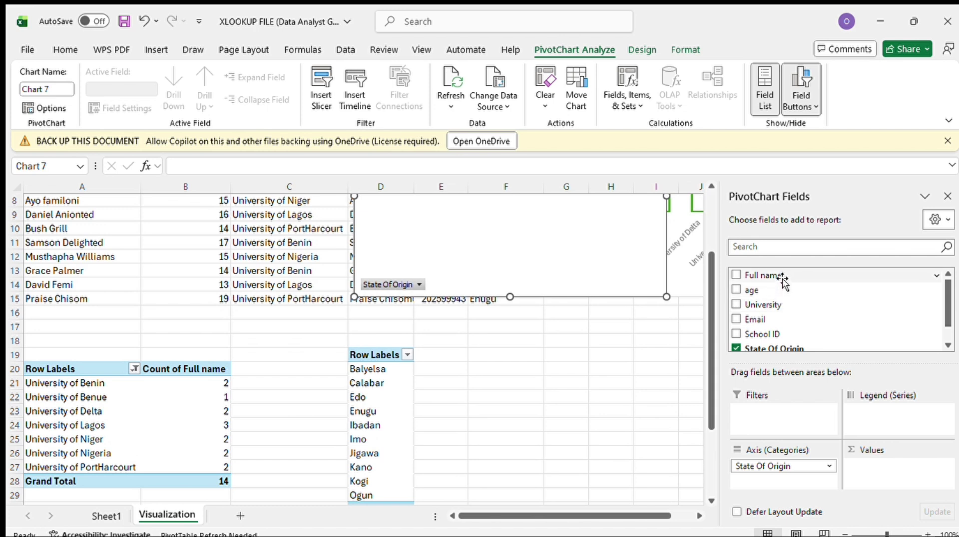
{"action": "left_click_drag", "start_coordinate": [784, 279], "coordinate": [888, 468]}
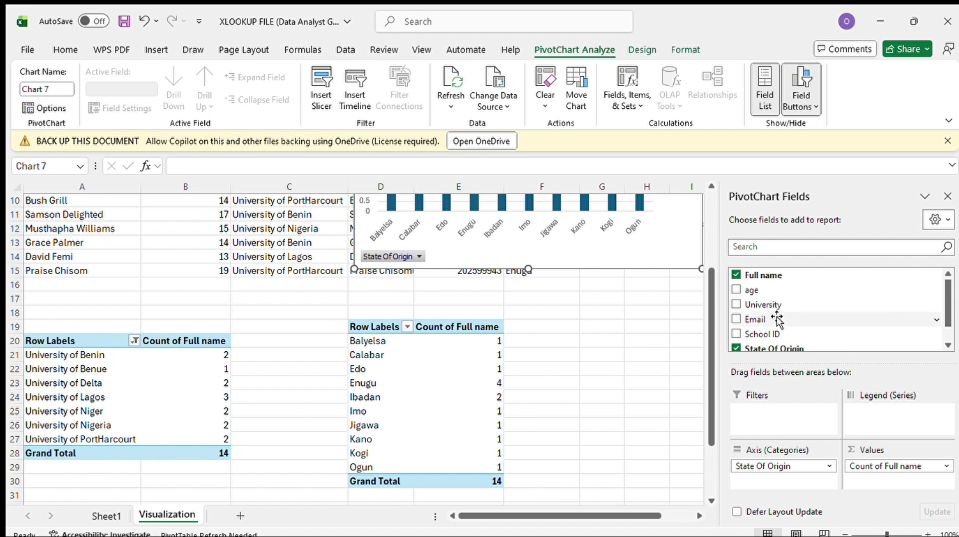
Add University as a report filter to the second PivotChart and filter it to University of Benin.
{"action": "left_click_drag", "start_coordinate": [771, 311], "coordinate": [791, 418]}
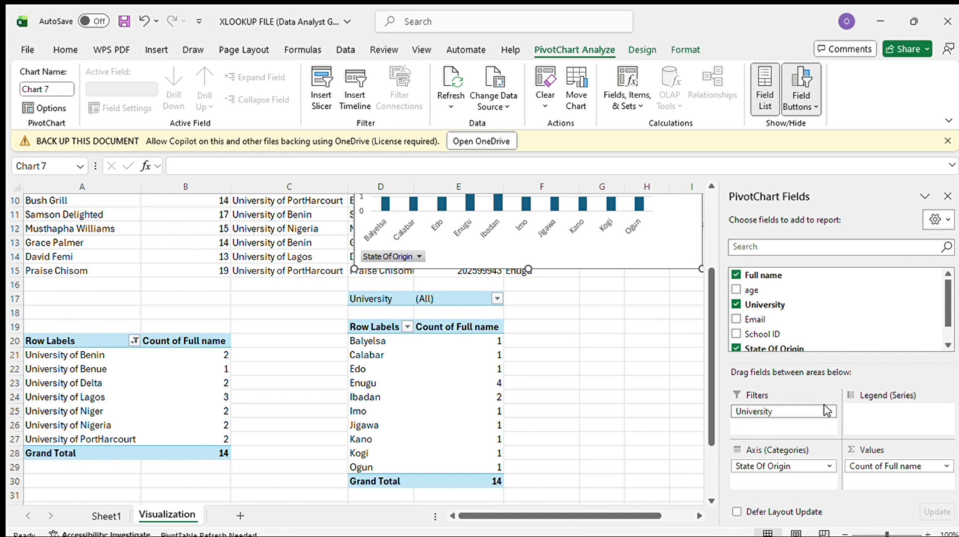
{"action": "scroll", "coordinate": [689, 359], "scroll_direction": "up", "scroll_amount": 3}
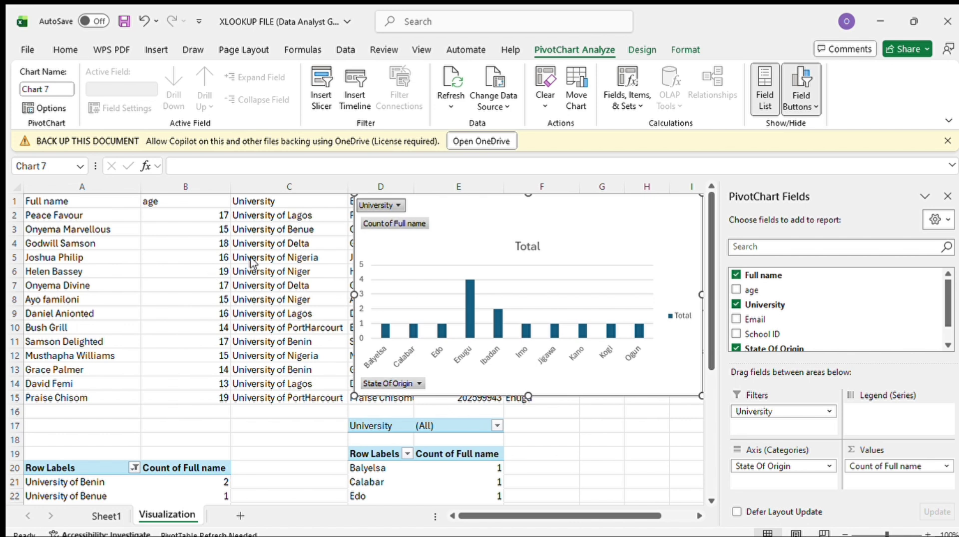
{"action": "left_click", "coordinate": [331, 376]}
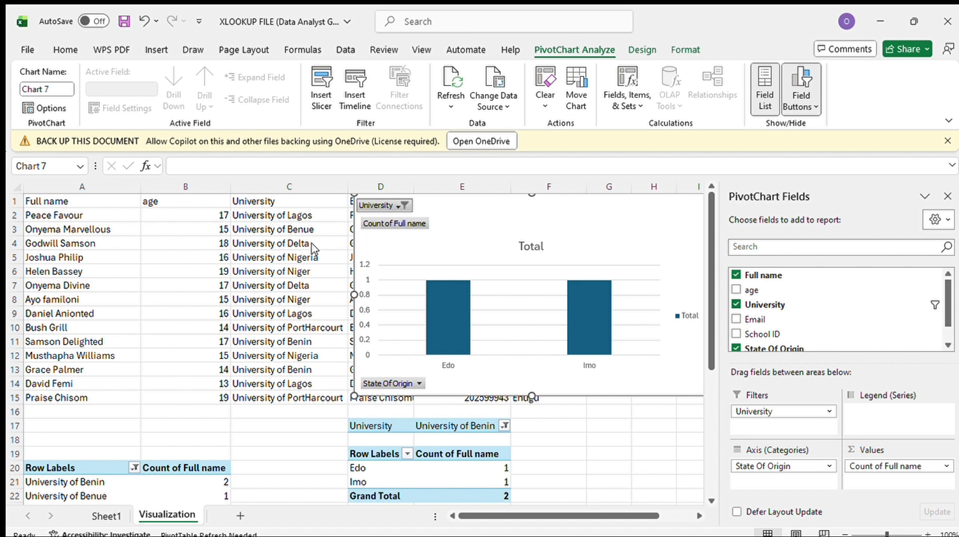
Filter the second PivotChart to University of Benue and reset its University filter to (All).
{"action": "left_click", "coordinate": [331, 368]}
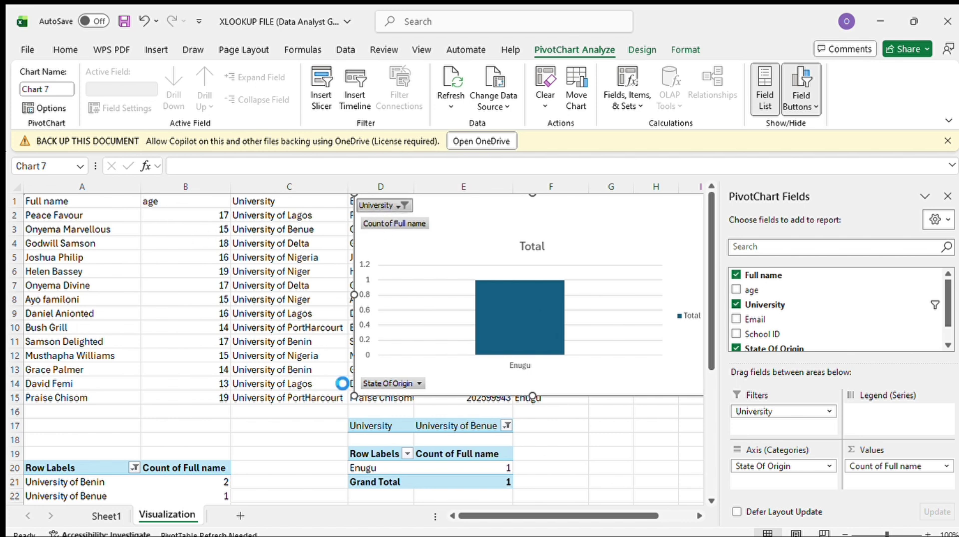
{"action": "key", "text": "ctrl+z"}
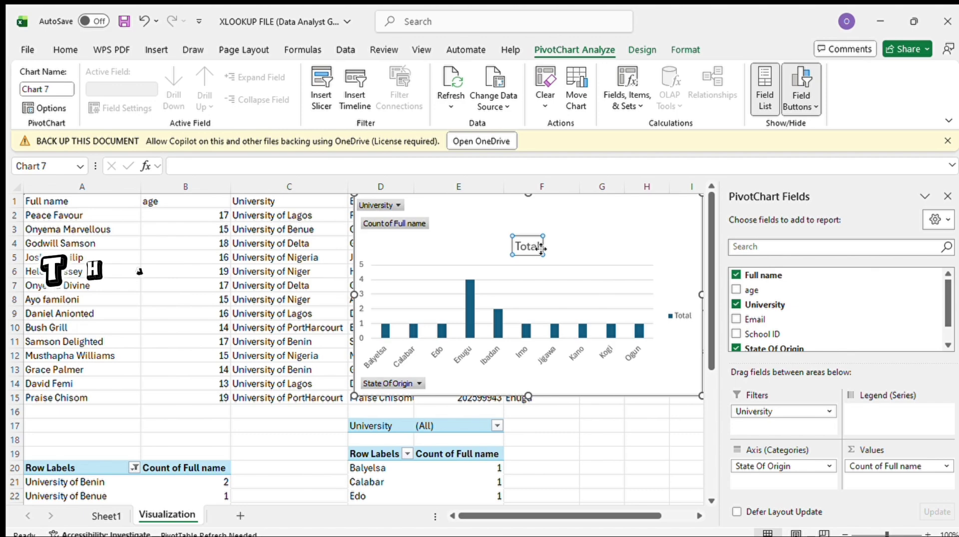
Delete the second PivotChart covering the student records and clear the header text in D19.
{"action": "key", "text": "BackSpace"}
{"action": "key", "text": "BackSpace"}
{"action": "key", "text": "BackSpace"}
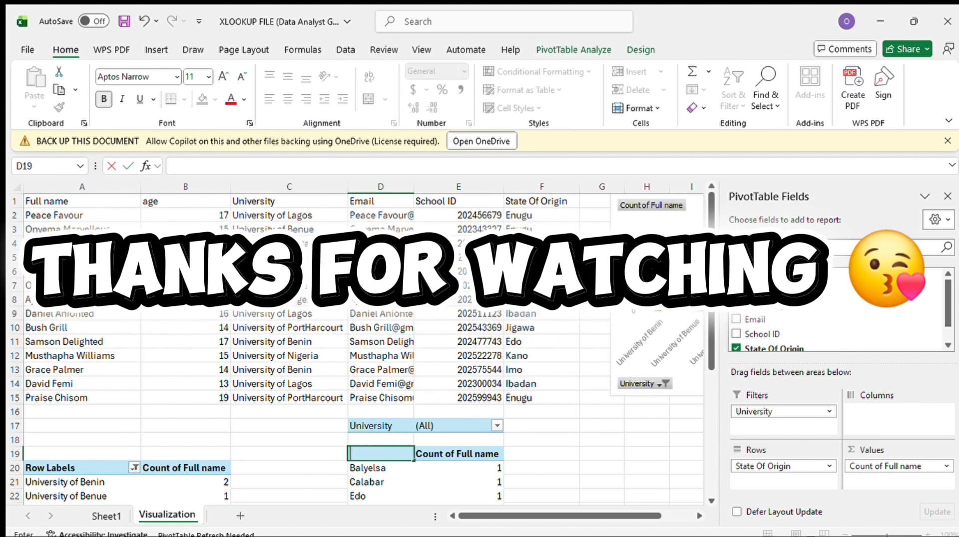
Enter Row Labels as the header in D19 of the state PivotTable and select the university chart.
{"action": "scroll", "coordinate": [360, 345], "scroll_direction": "right", "scroll_amount": 5}
{"action": "scroll", "coordinate": [359, 345], "scroll_direction": "left", "scroll_amount": 4}
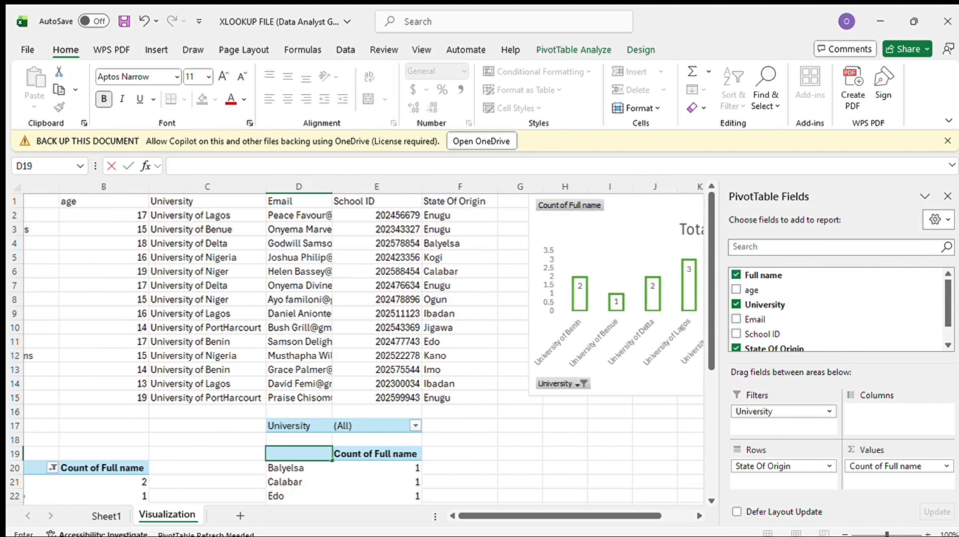
{"action": "type", "text": "Row Labels"}
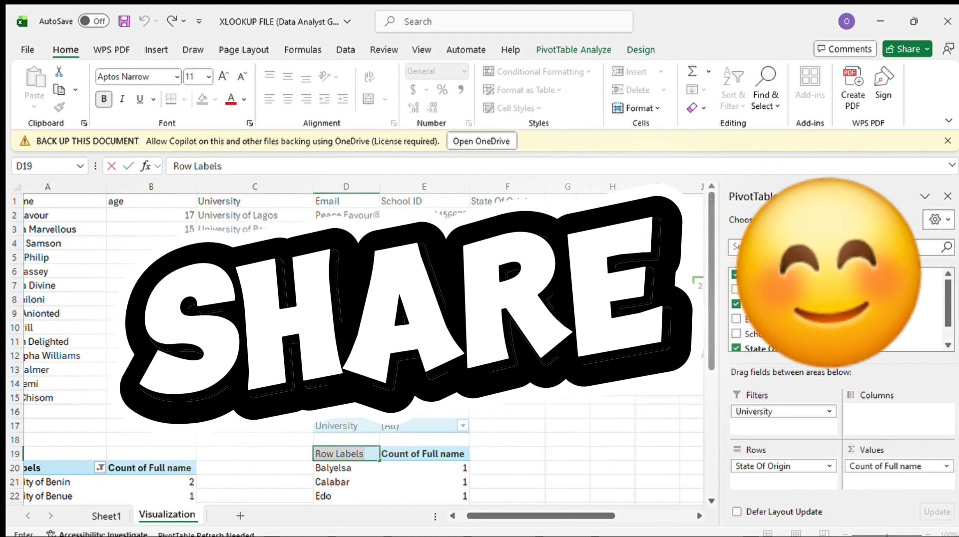
{"action": "key", "text": "BackSpace"}
{"action": "key", "text": "BackSpace"}
{"action": "key", "text": "BackSpace"}
{"action": "key", "text": "BackSpace"}
{"action": "key", "text": "BackSpace"}
{"action": "key", "text": "BackSpace"}
{"action": "key", "text": "BackSpace"}
{"action": "key", "text": "BackSpace"}
{"action": "key", "text": "BackSpace"}
{"action": "key", "text": "BackSpace"}
{"action": "type", "text": "Row Labels"}
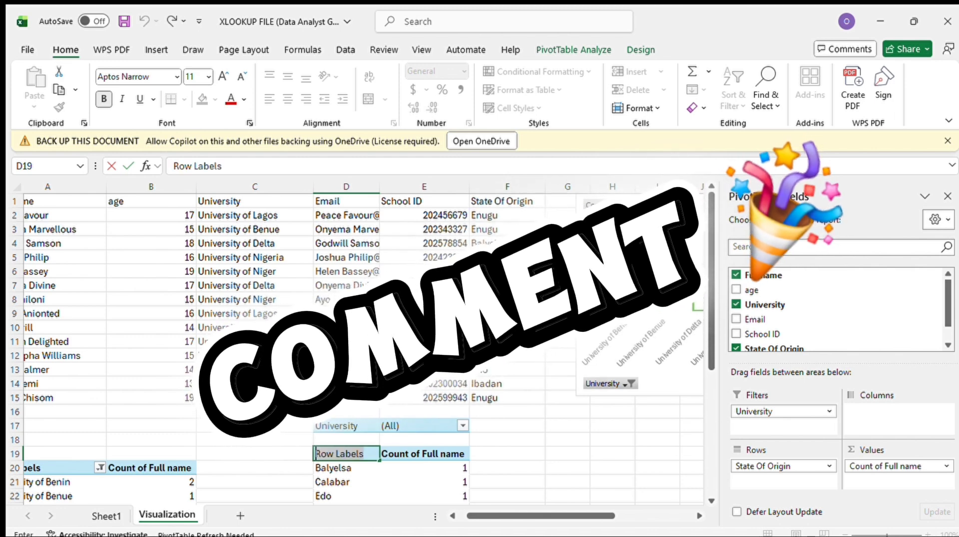
{"action": "scroll", "coordinate": [362, 344], "scroll_direction": "right", "scroll_amount": 3}
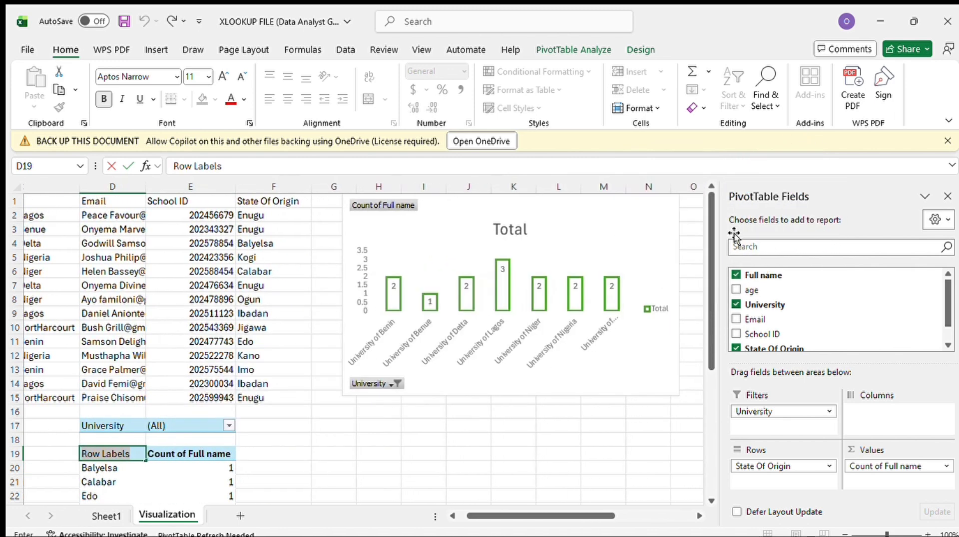
{"action": "left_click", "coordinate": [519, 229]}
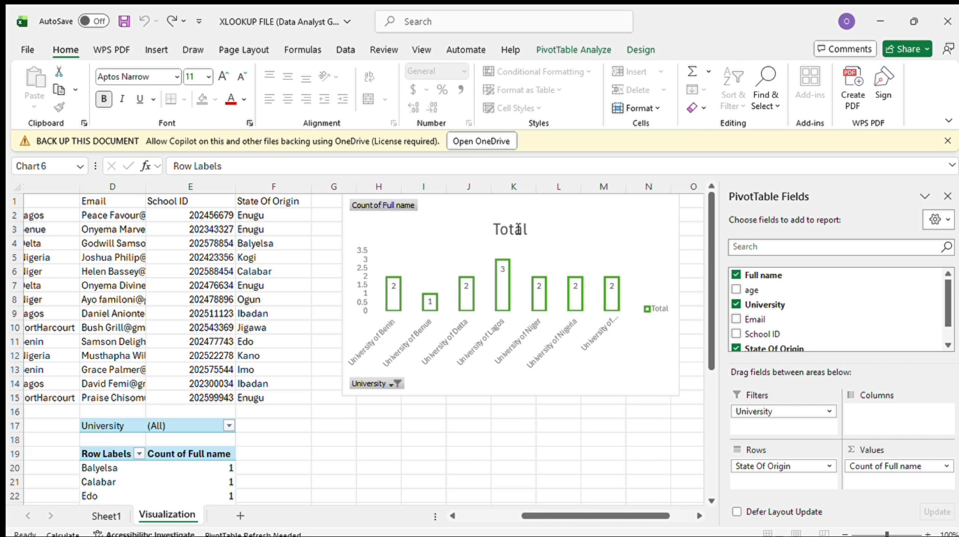